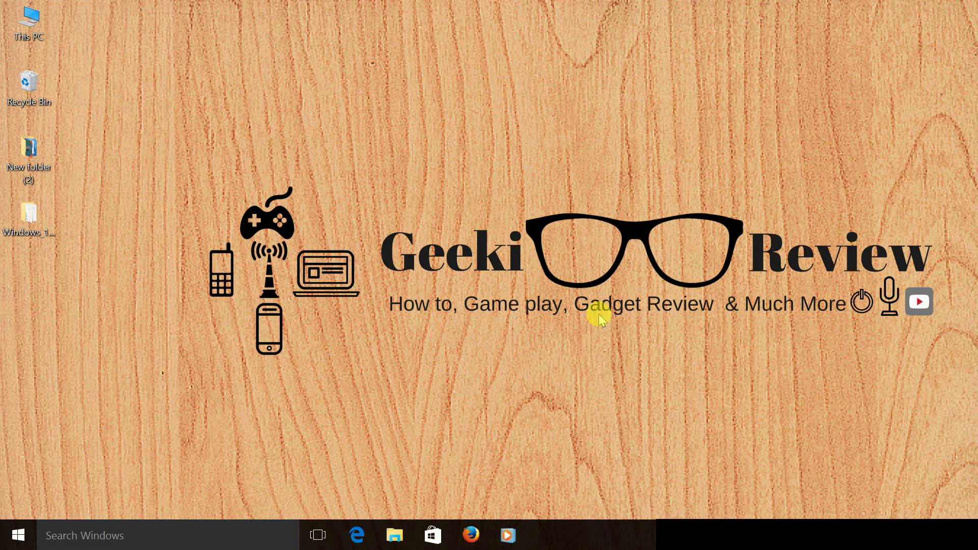
Look inside the MTK VCOM driver folder, then review This PC's system properties.
{"action": "double_click", "coordinate": [29, 224]}
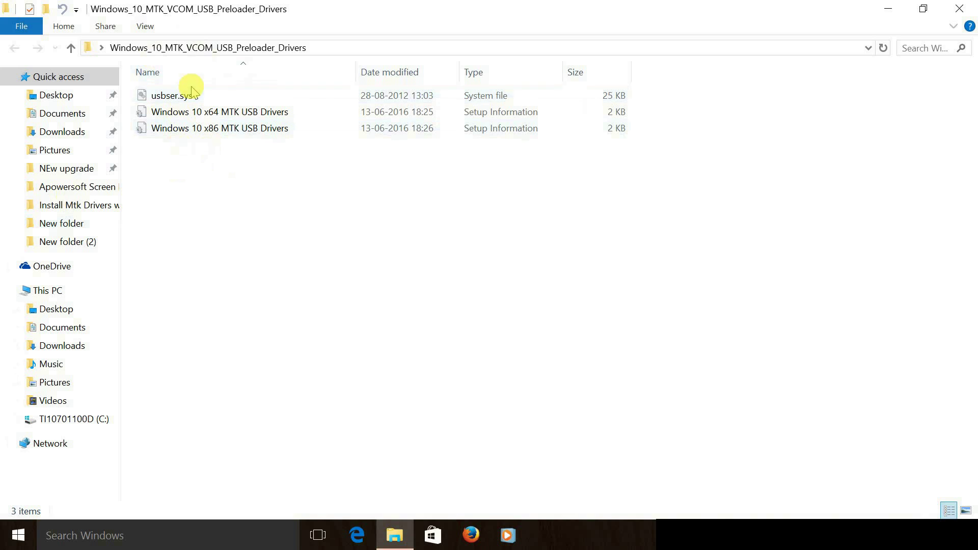
{"action": "left_click", "coordinate": [959, 9]}
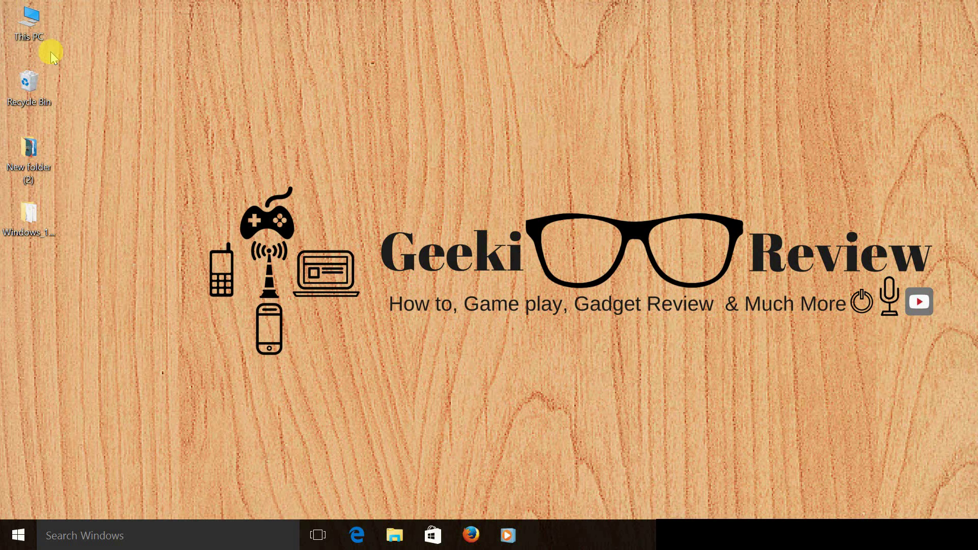
{"action": "left_click", "coordinate": [36, 32]}
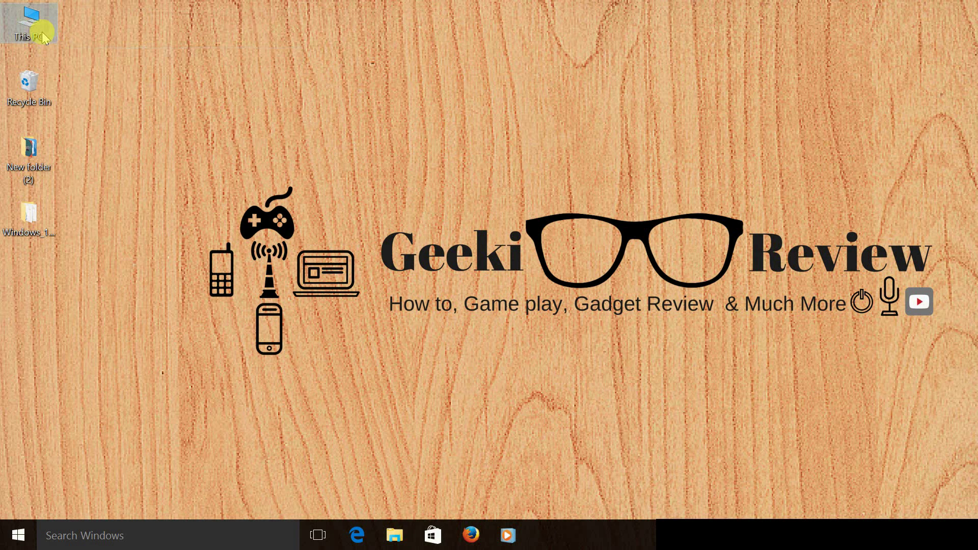
{"action": "right_click", "coordinate": [42, 33]}
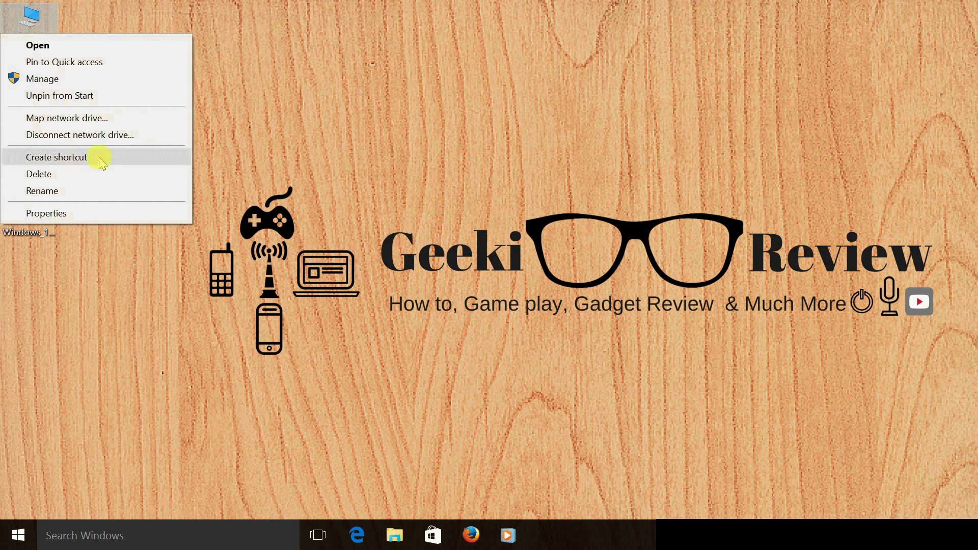
{"action": "left_click", "coordinate": [92, 218]}
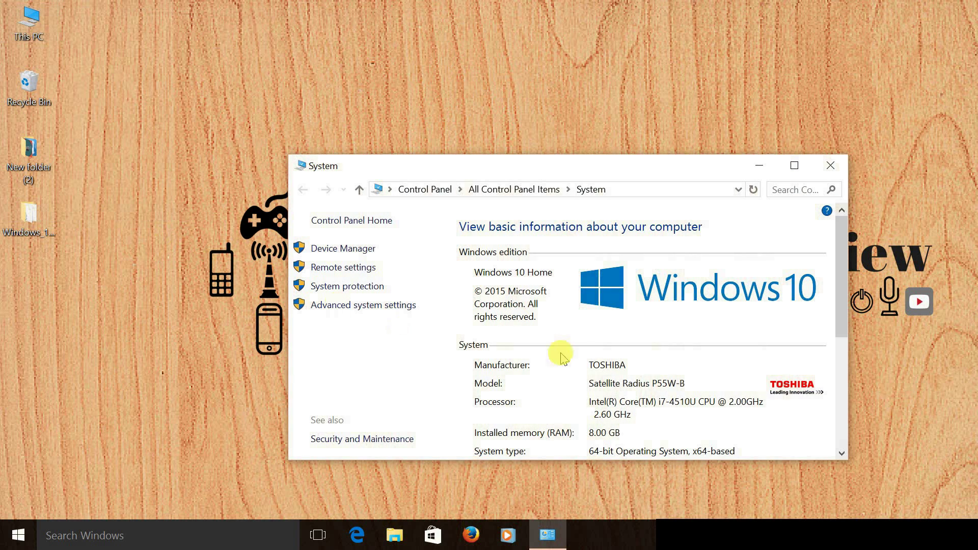
{"action": "scroll", "coordinate": [661, 409], "scroll_direction": "down", "scroll_amount": 1}
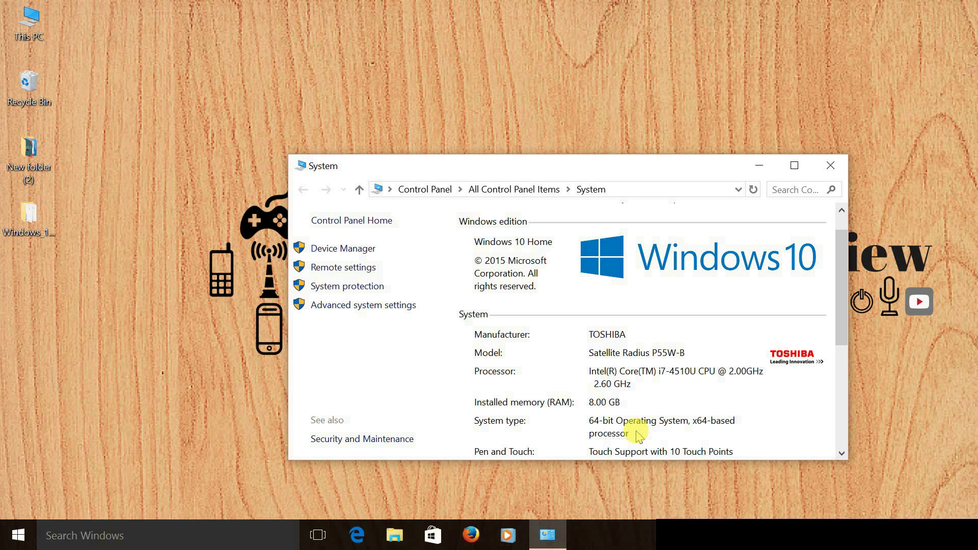
{"action": "left_click", "coordinate": [831, 162]}
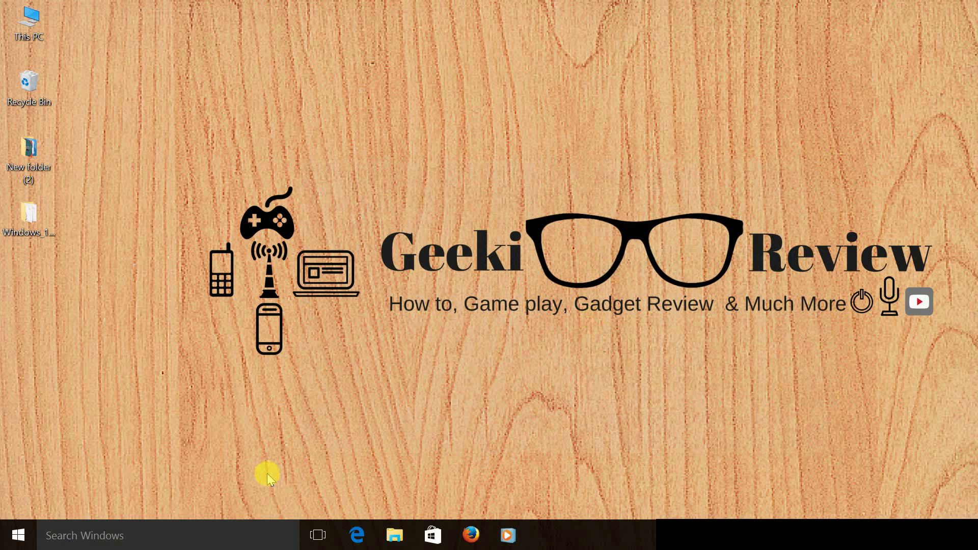
Restart now under Advanced start-up in Update & security > Recovery.
{"action": "left_click", "coordinate": [19, 540]}
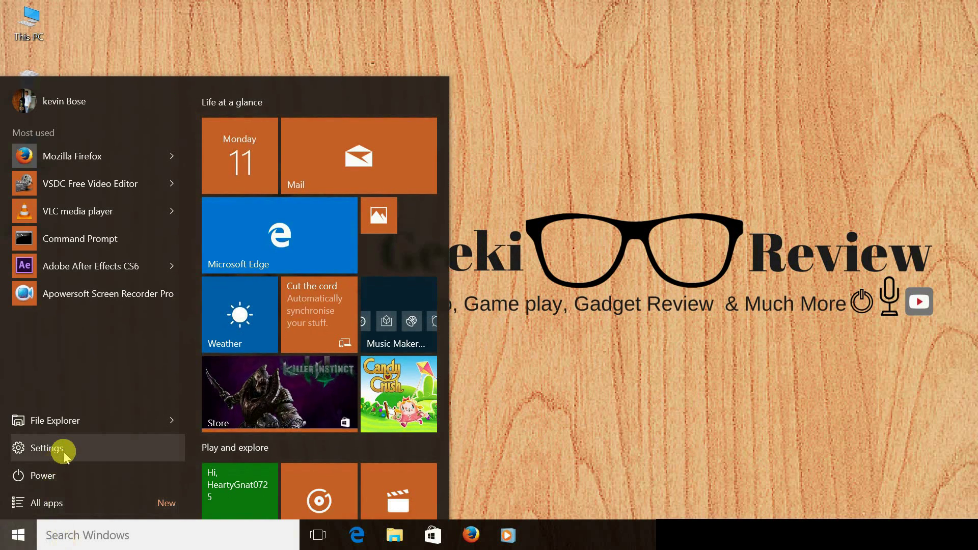
{"action": "left_click", "coordinate": [62, 450]}
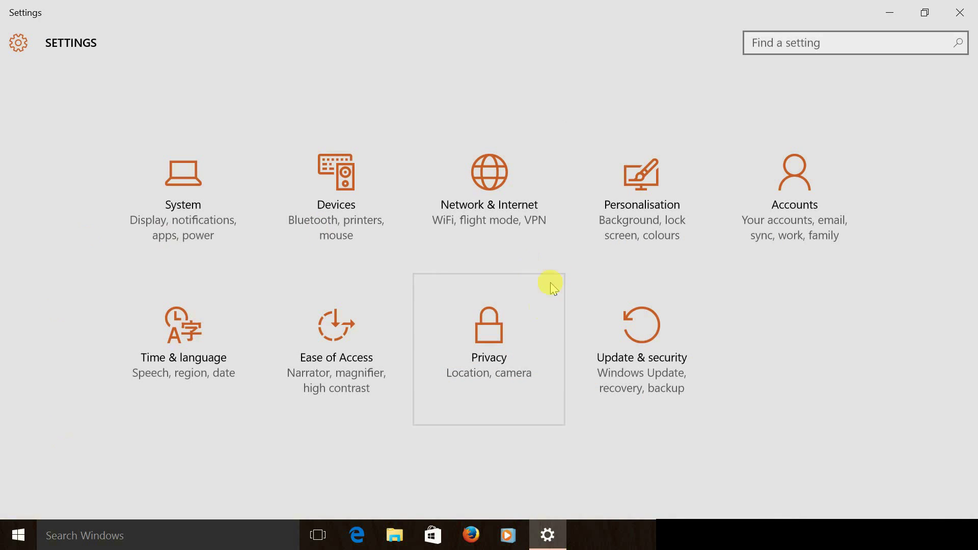
{"action": "left_click", "coordinate": [647, 369]}
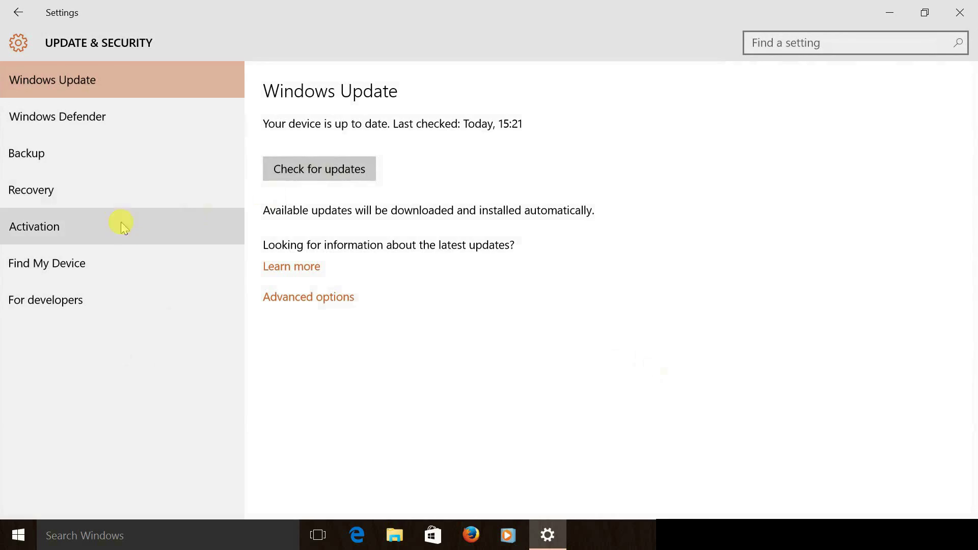
{"action": "left_click", "coordinate": [77, 190]}
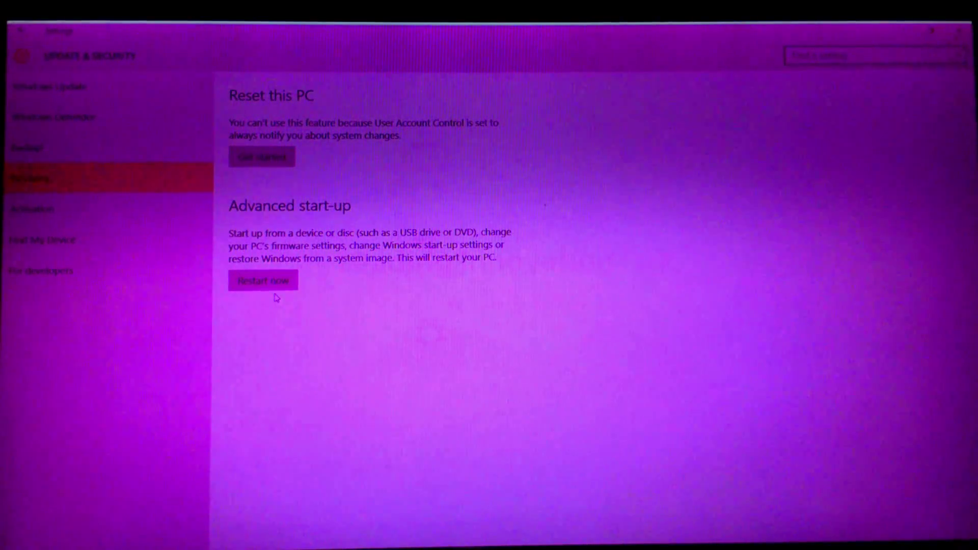
{"action": "left_click", "coordinate": [306, 313]}
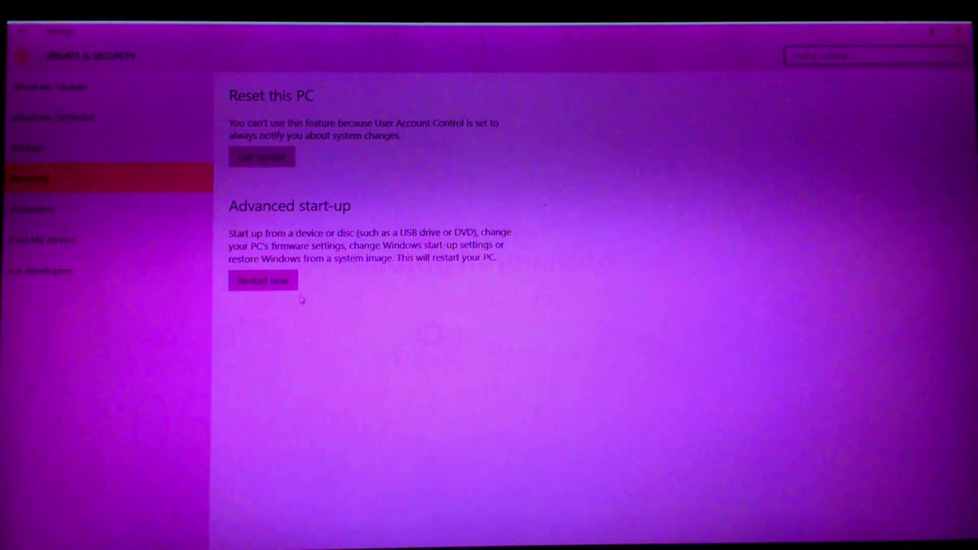
{"action": "left_click", "coordinate": [274, 287]}
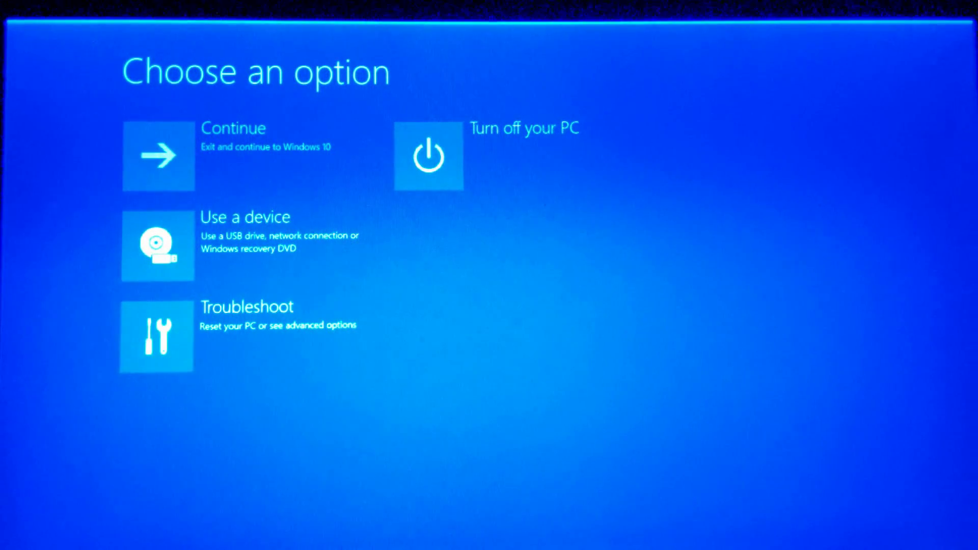
Restart from Troubleshoot > Advanced options > Start-up Settings to change start-up options.
{"action": "left_click", "coordinate": [275, 327]}
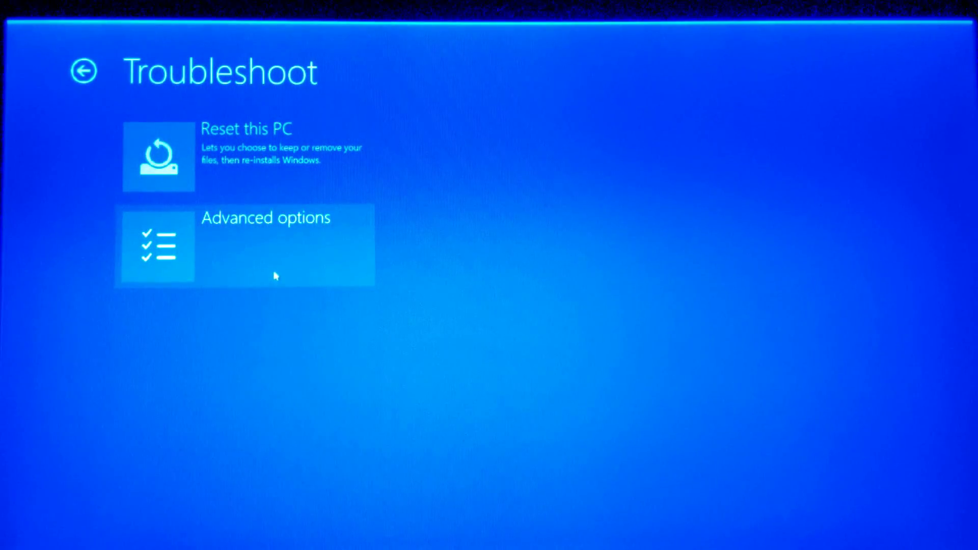
{"action": "left_click", "coordinate": [275, 264]}
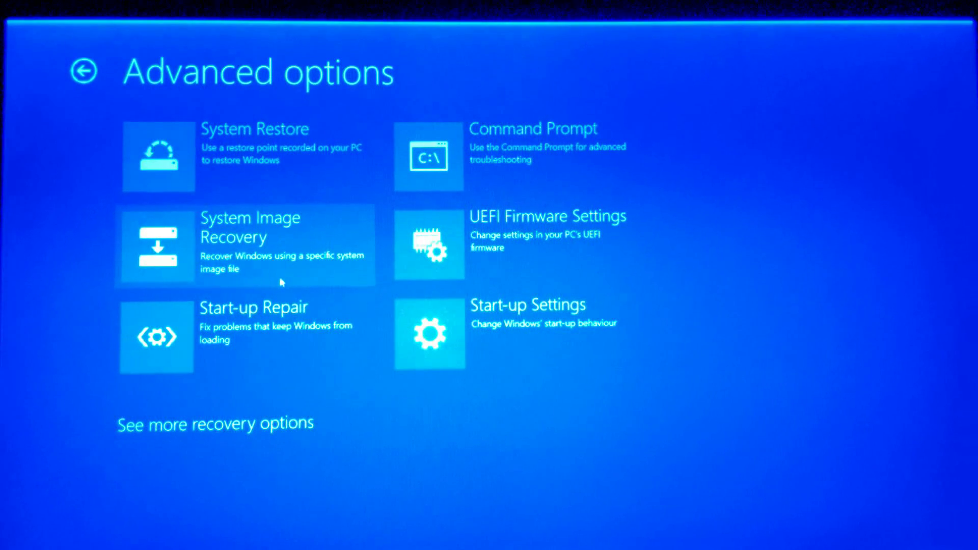
{"action": "left_click", "coordinate": [502, 341]}
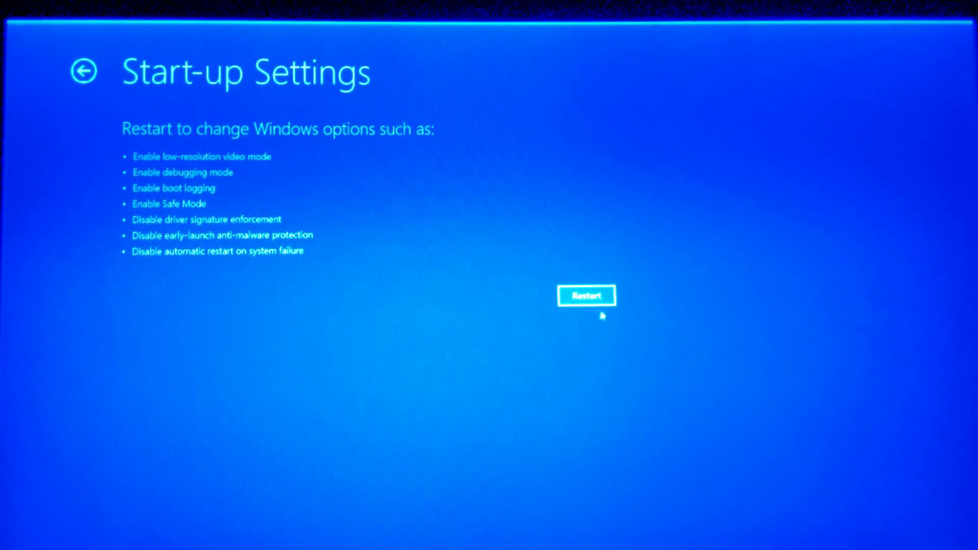
{"action": "left_click", "coordinate": [591, 296]}
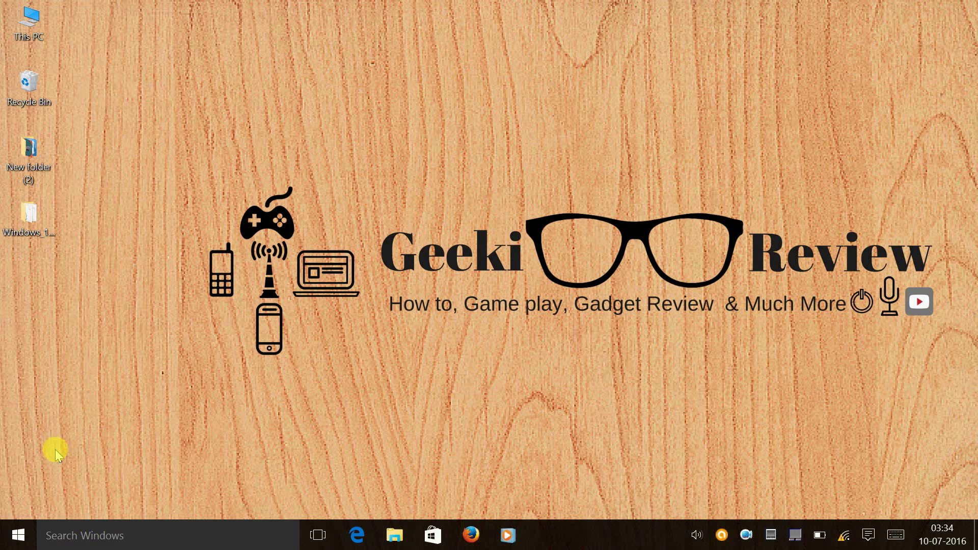
Launch Device Manager and start Add legacy hardware from the computer's root node.
{"action": "right_click", "coordinate": [13, 540]}
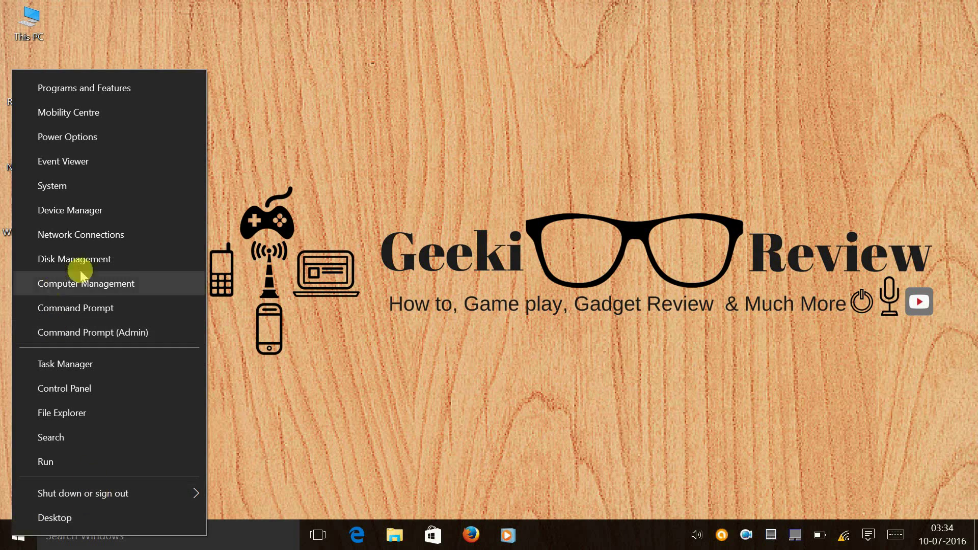
{"action": "left_click", "coordinate": [102, 209]}
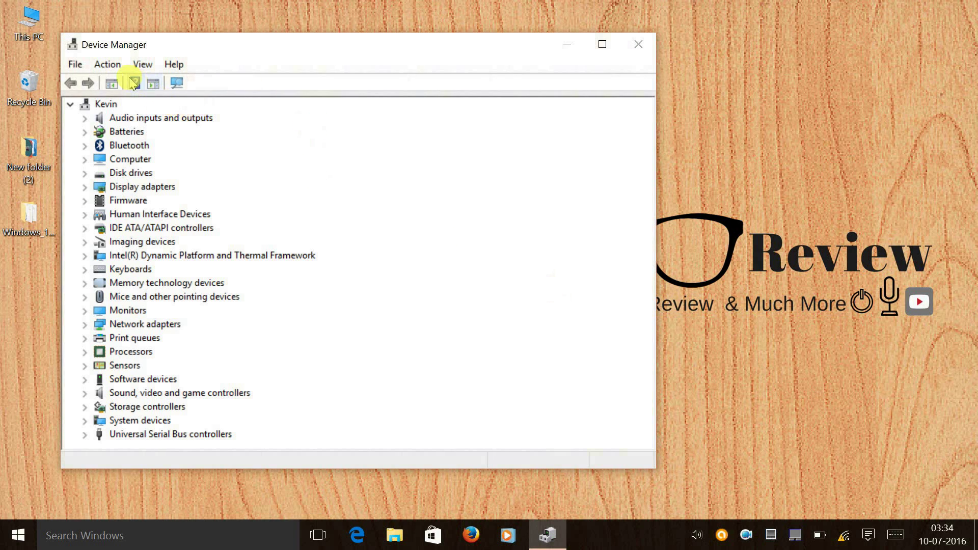
{"action": "left_click", "coordinate": [106, 105]}
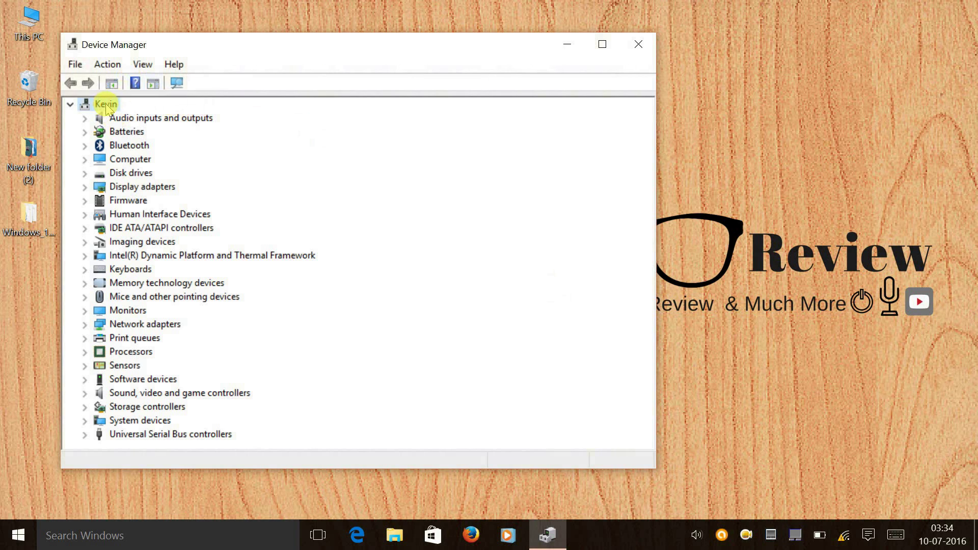
{"action": "left_click", "coordinate": [113, 66]}
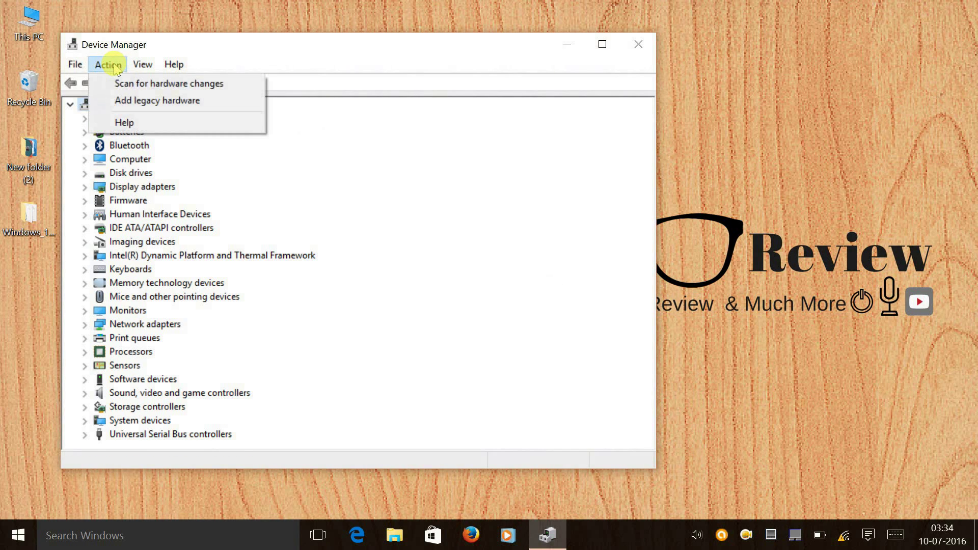
{"action": "left_click", "coordinate": [155, 102]}
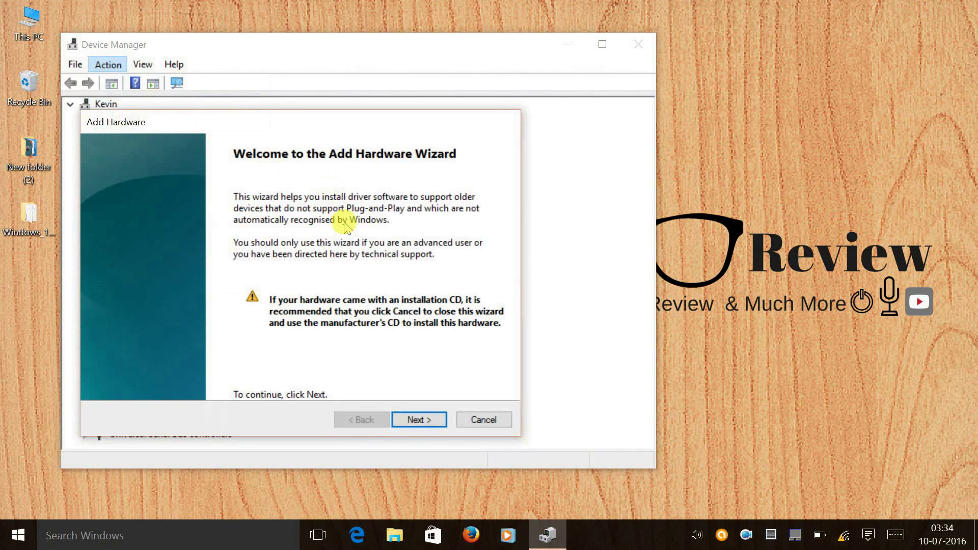
Choose manual installation from a list and select Show All Devices.
{"action": "left_click", "coordinate": [429, 421]}
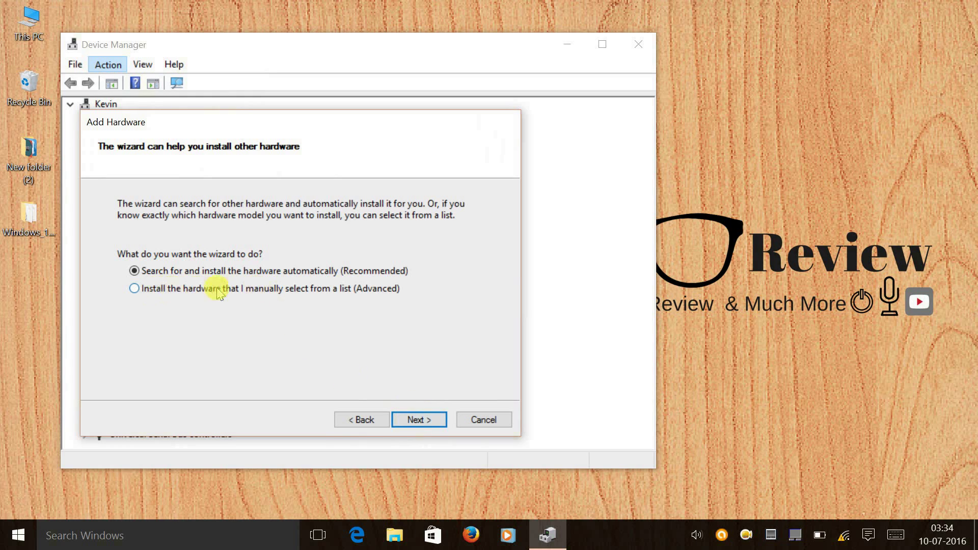
{"action": "left_click", "coordinate": [282, 295]}
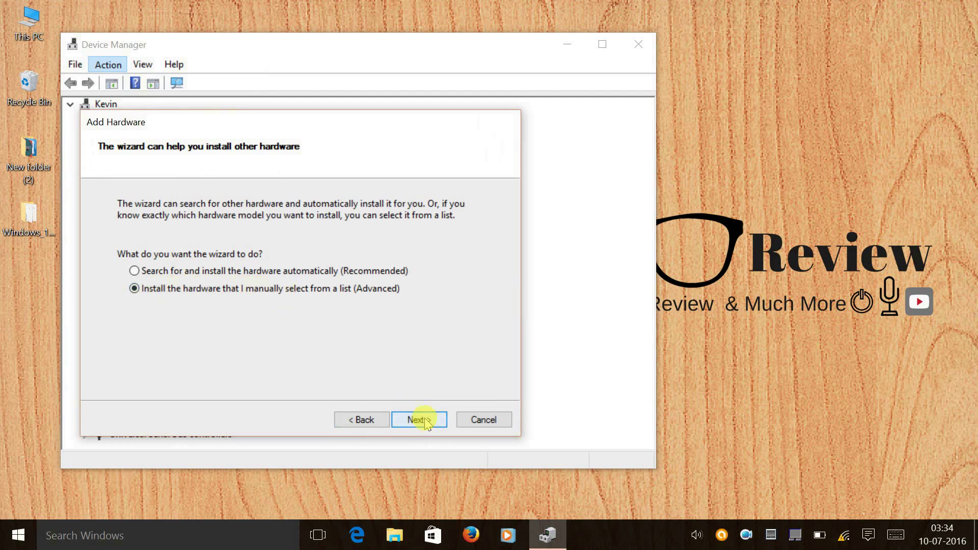
{"action": "left_click", "coordinate": [425, 421]}
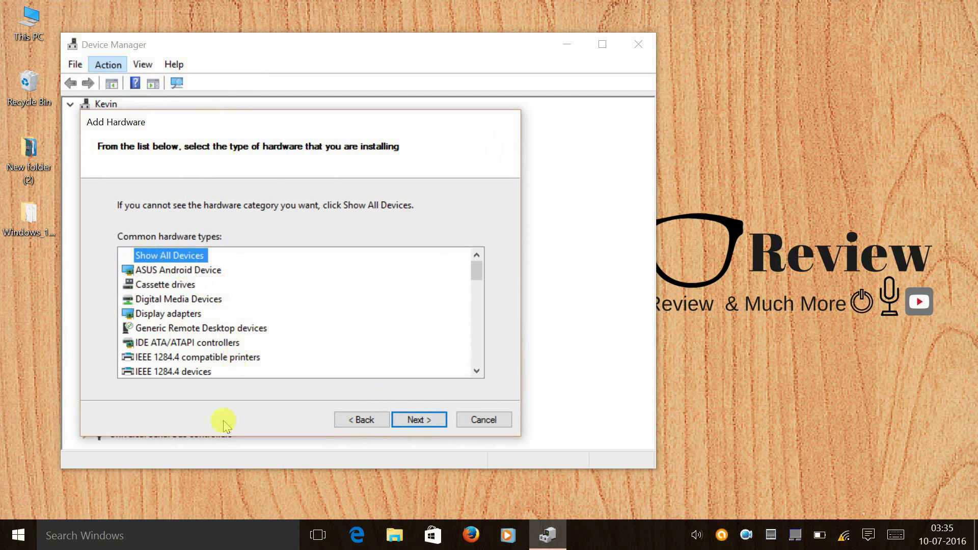
{"action": "double_click", "coordinate": [182, 260]}
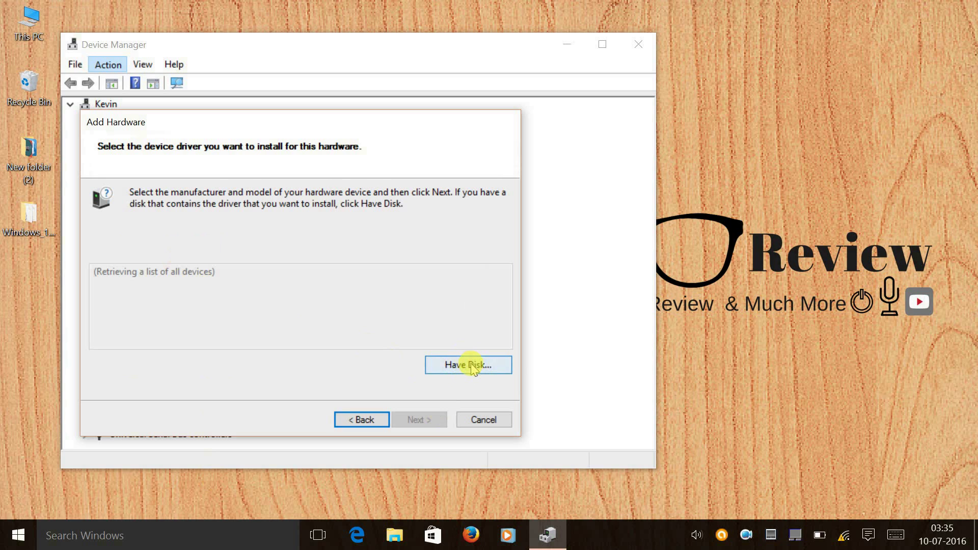
Point Have Disk to the Windows 10 x64 MTK USB Drivers file in Desktop\MTK VCOM.
{"action": "left_click", "coordinate": [469, 365]}
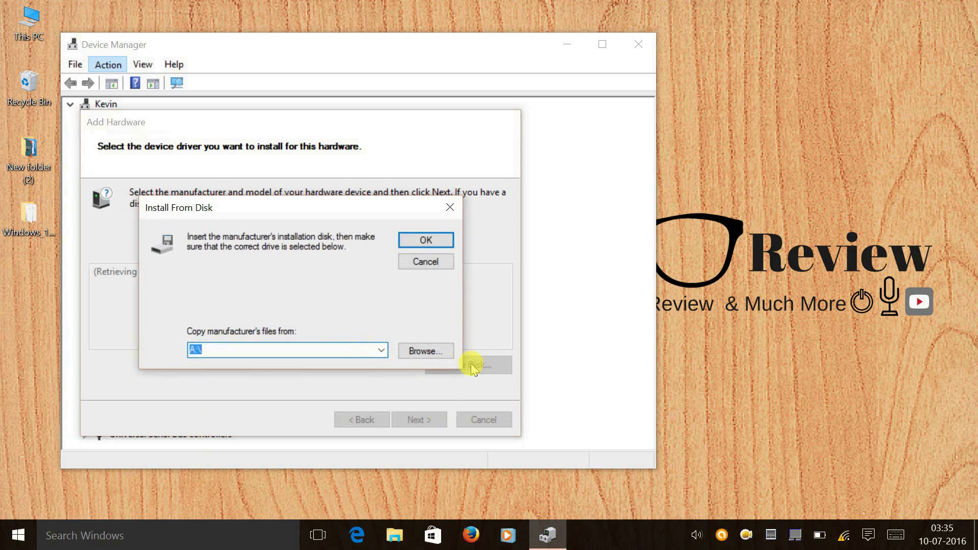
{"action": "left_click", "coordinate": [435, 351]}
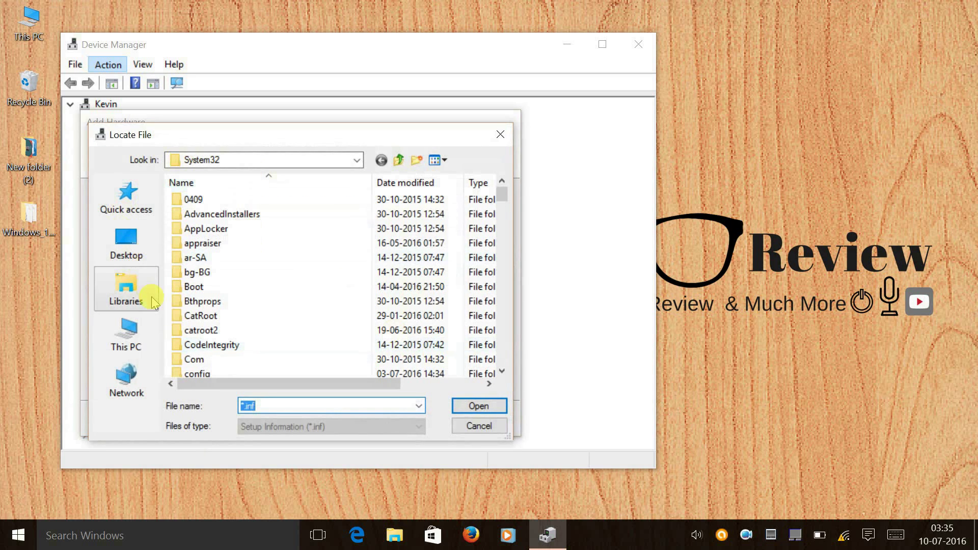
{"action": "left_click", "coordinate": [126, 249]}
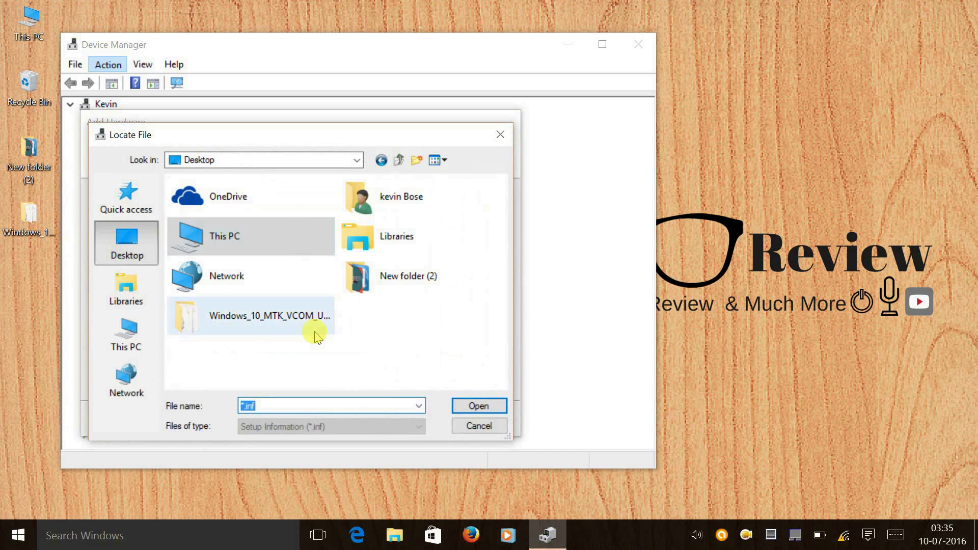
{"action": "double_click", "coordinate": [261, 316]}
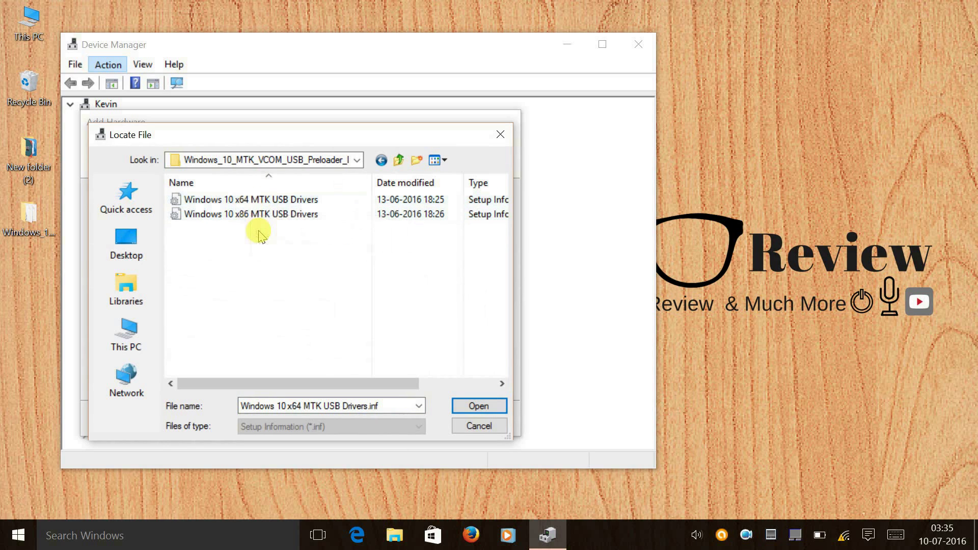
{"action": "left_click", "coordinate": [272, 202]}
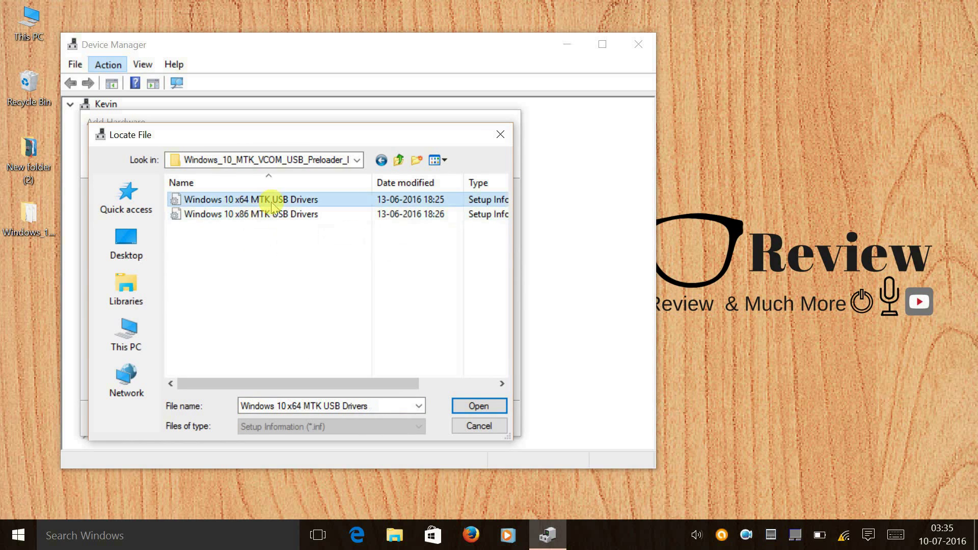
{"action": "left_click", "coordinate": [471, 406]}
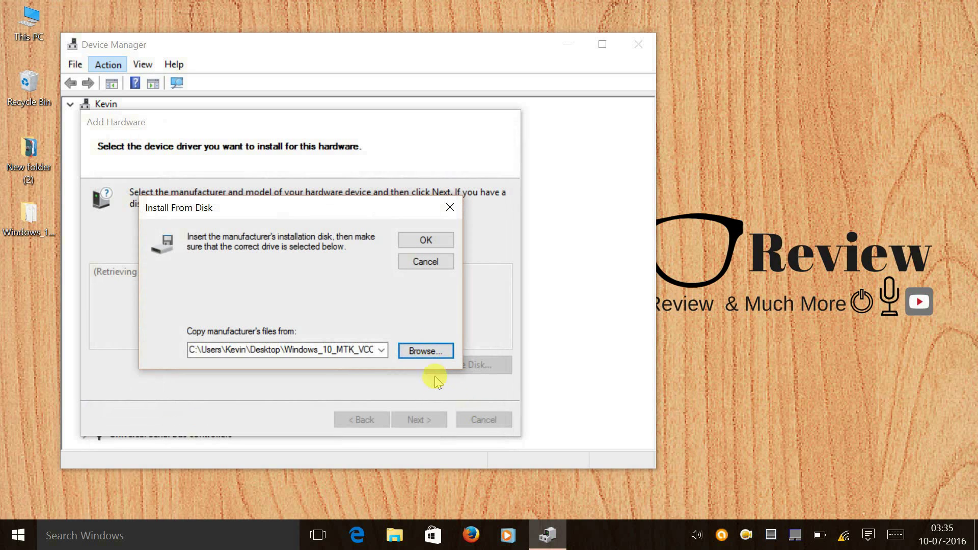
Confirm the disk location, select the MTK USB Port model, and begin its installation.
{"action": "left_click", "coordinate": [426, 241]}
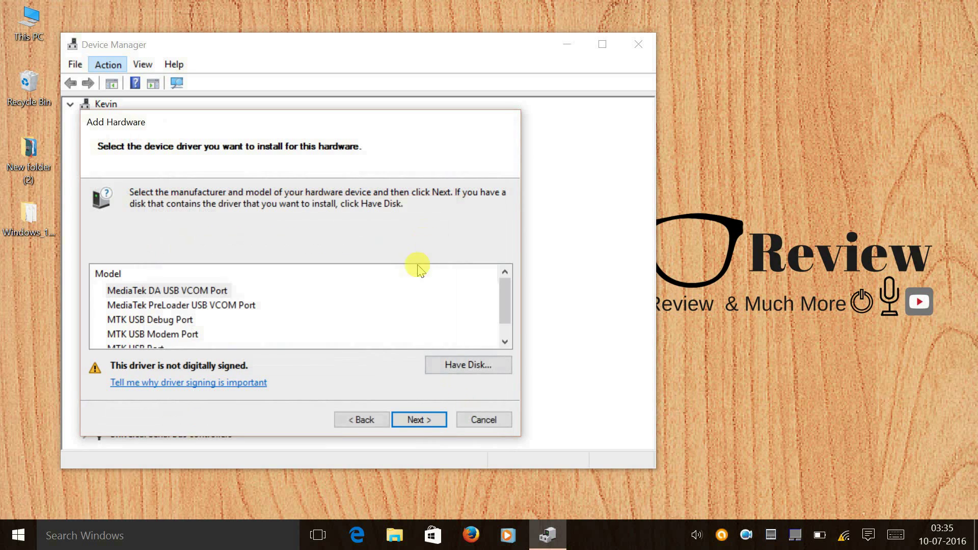
{"action": "scroll", "coordinate": [284, 330], "scroll_direction": "down", "scroll_amount": 1}
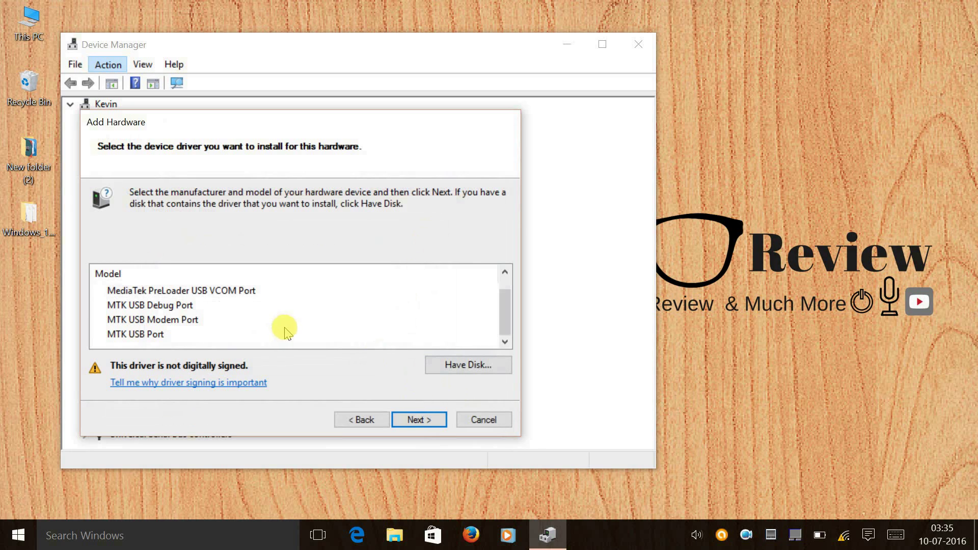
{"action": "left_click", "coordinate": [153, 336]}
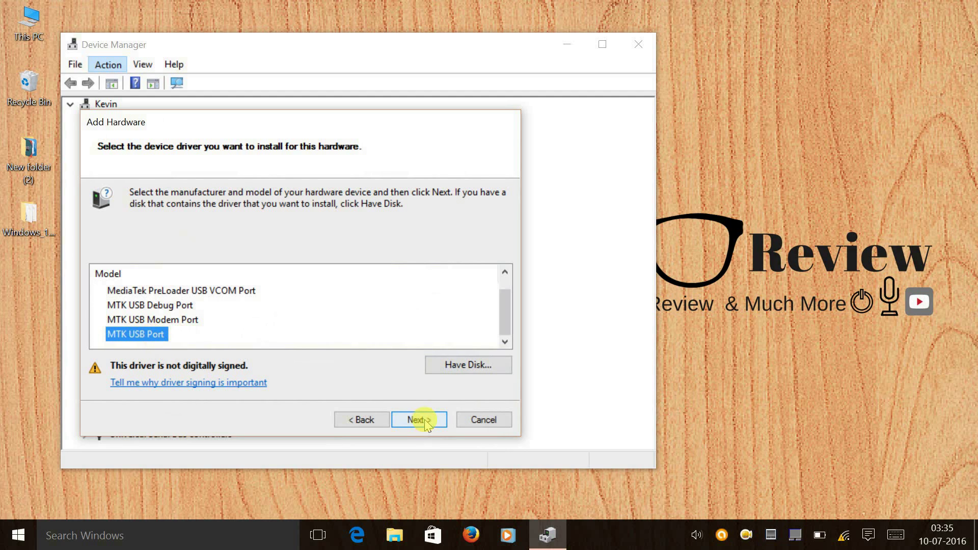
{"action": "left_click", "coordinate": [425, 422]}
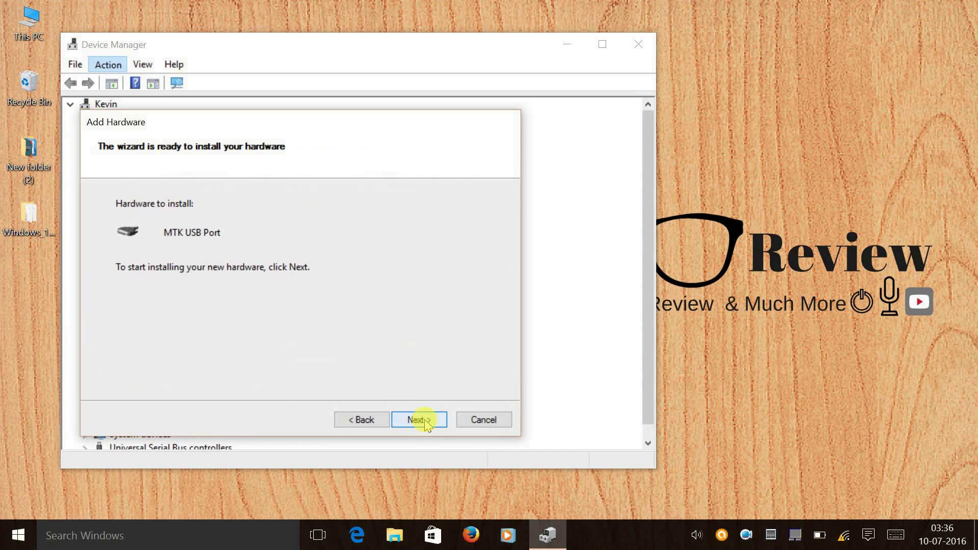
{"action": "left_click", "coordinate": [425, 421]}
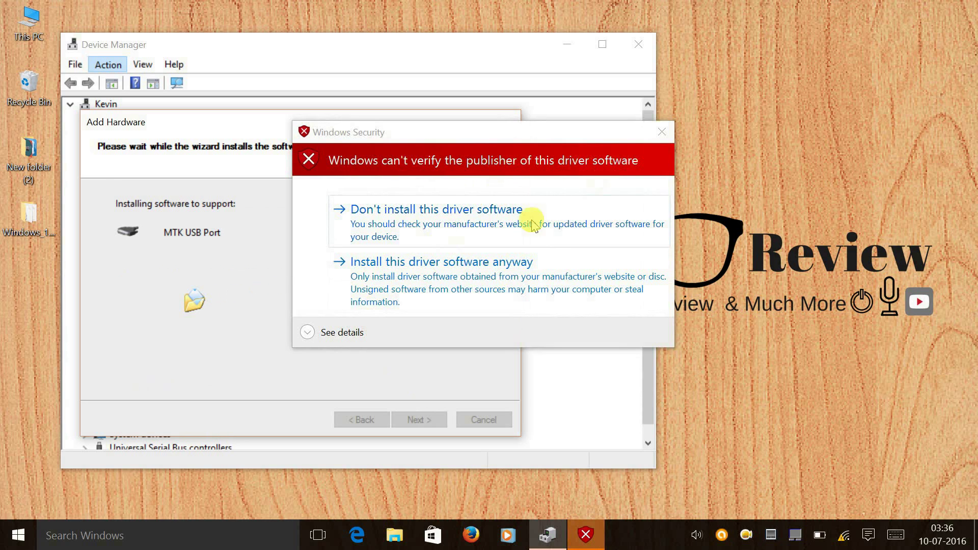
Install the unverified MTK USB Port driver anyway and finish the Add Hardware wizard.
{"action": "left_click", "coordinate": [443, 278]}
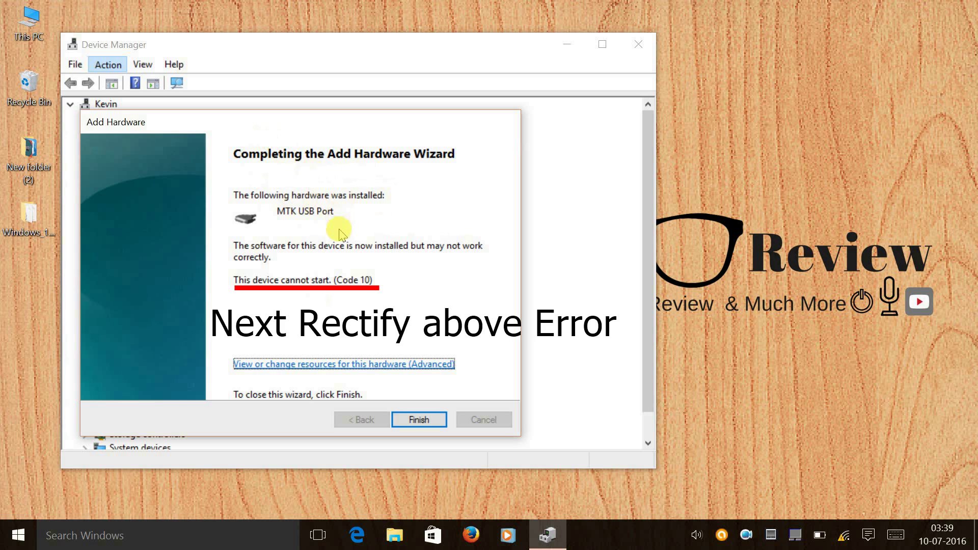
{"action": "left_click", "coordinate": [428, 419]}
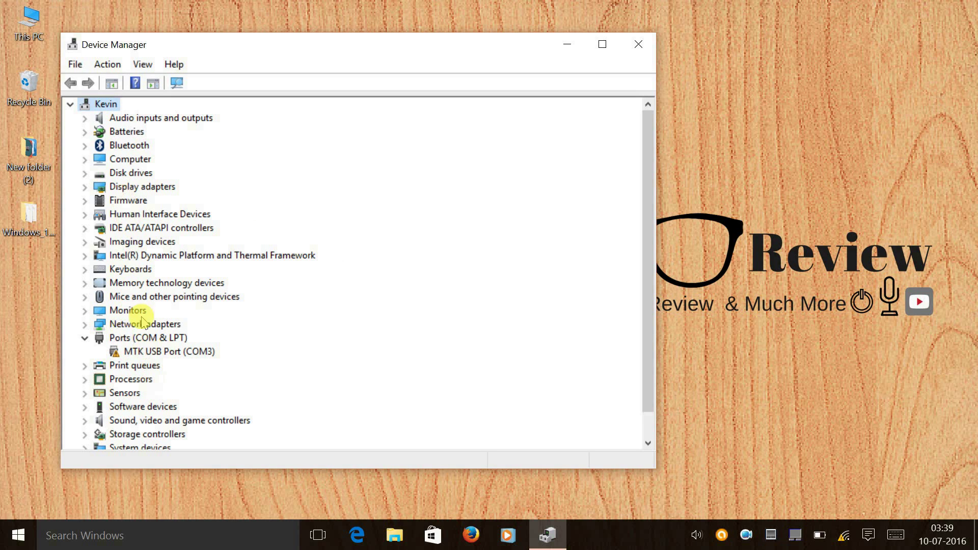
Uninstall MTK USB Port (COM3) under Ports (COM & LPT) and confirm the removal.
{"action": "left_click", "coordinate": [143, 338]}
{"action": "scroll", "coordinate": [145, 342], "scroll_direction": "down", "scroll_amount": 1}
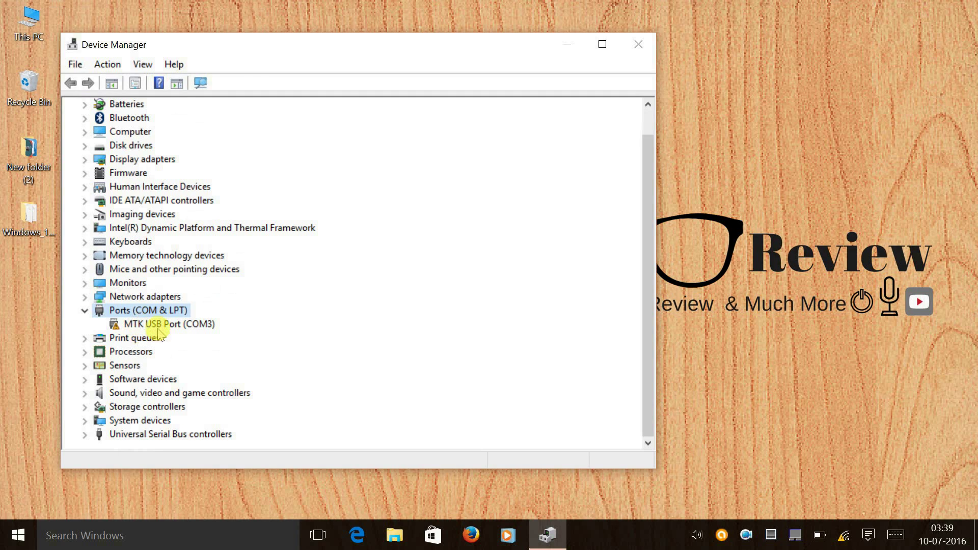
{"action": "left_click", "coordinate": [159, 329]}
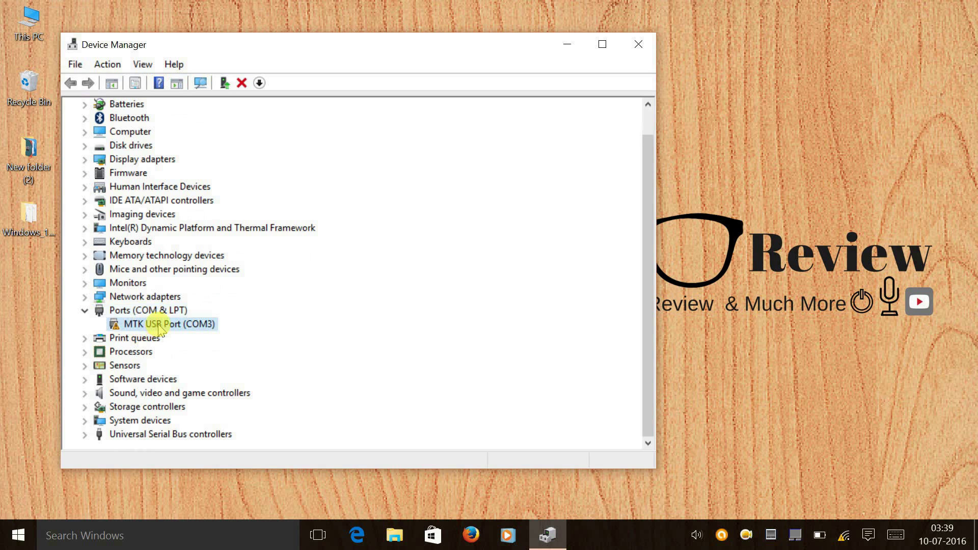
{"action": "right_click", "coordinate": [160, 330]}
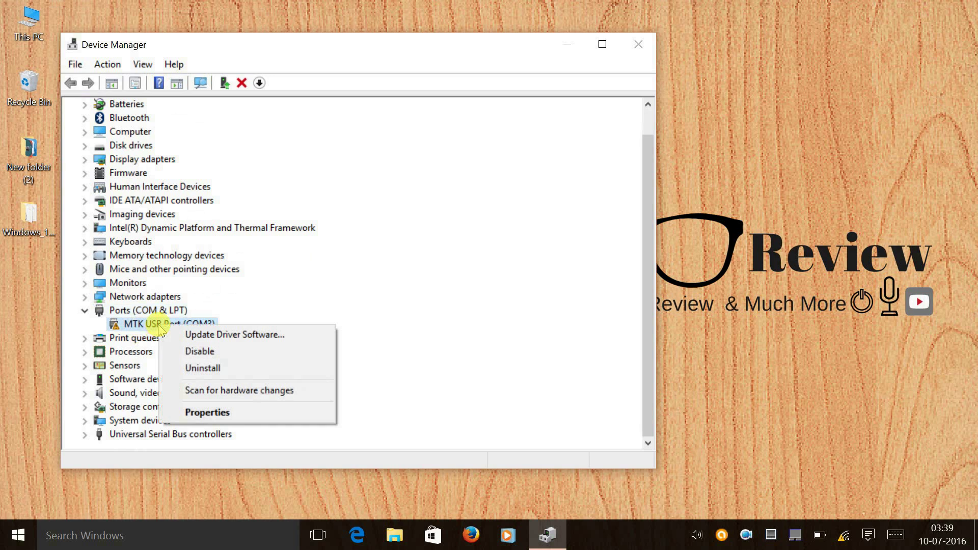
{"action": "left_click", "coordinate": [197, 372]}
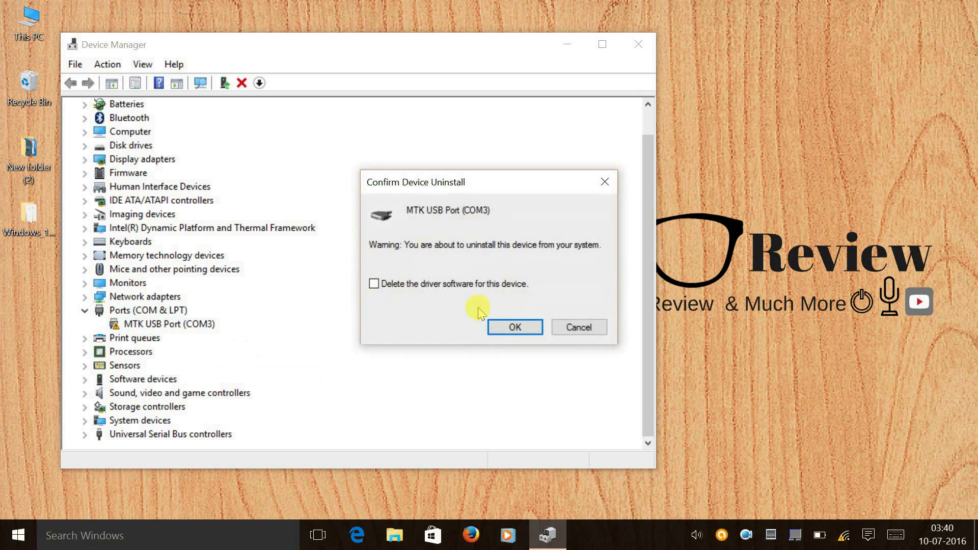
{"action": "left_click", "coordinate": [517, 328]}
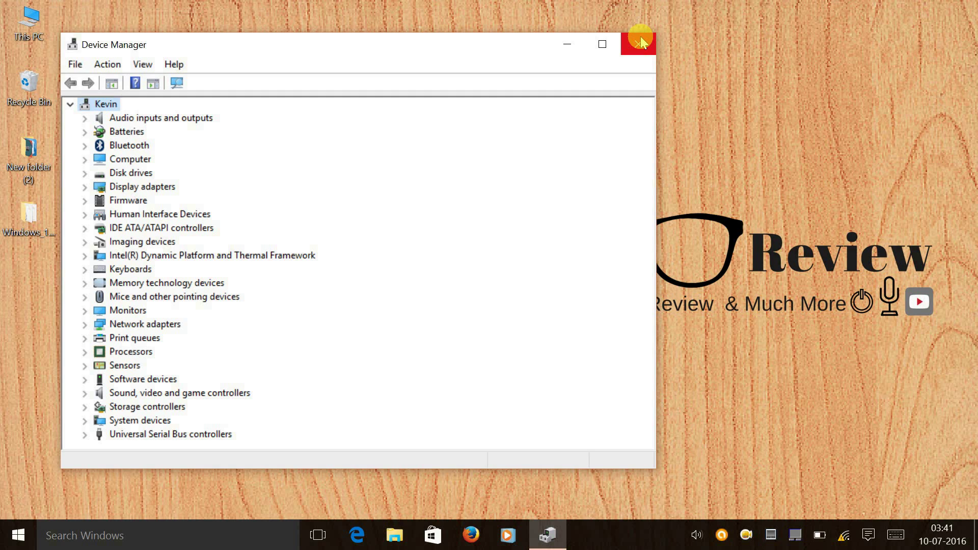
Close Device Manager once the tree refreshes without the Ports (COM & LPT) category.
{"action": "left_click", "coordinate": [640, 45]}
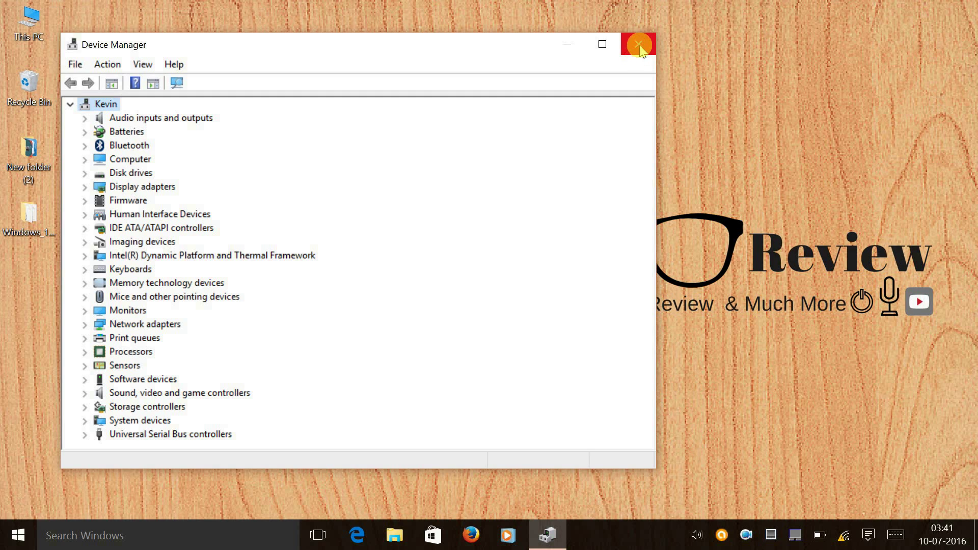